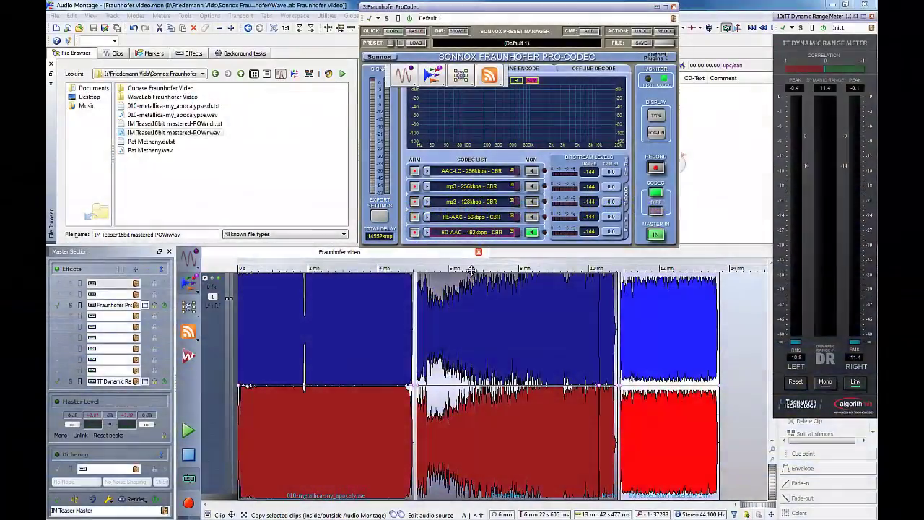
# Step: Start montage playback from about the 6 min 41 s position
pyautogui.click(474, 267)
pyautogui.press('space')
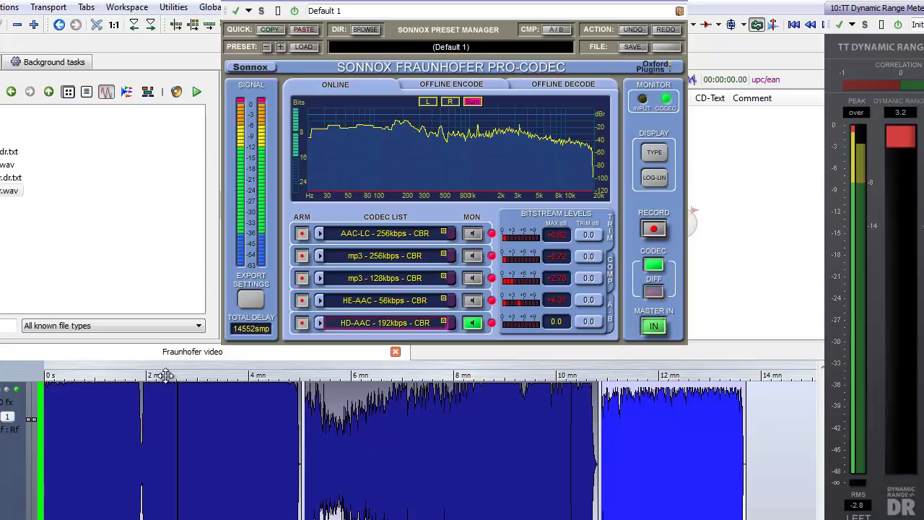
# Step: Audition the montage through the HE-AAC codec, then the HD-AAC codec
pyautogui.click(473, 300)
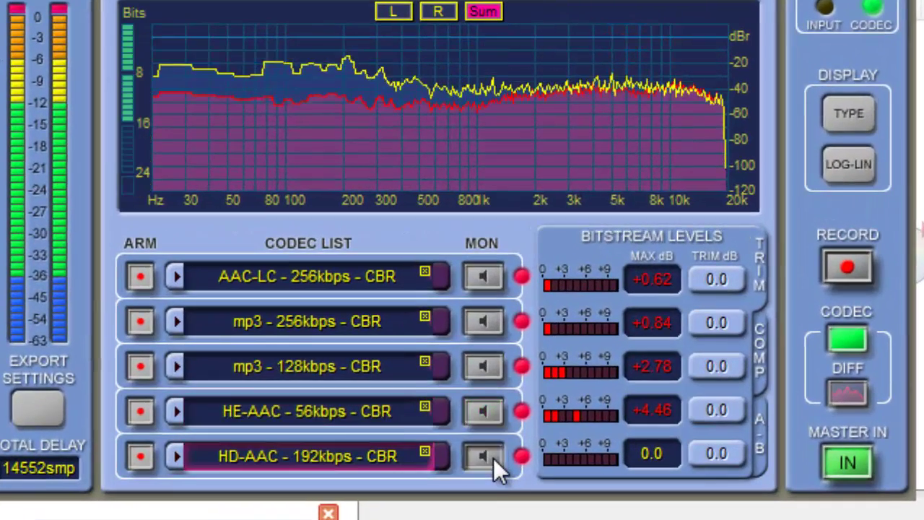
pyautogui.click(481, 366)
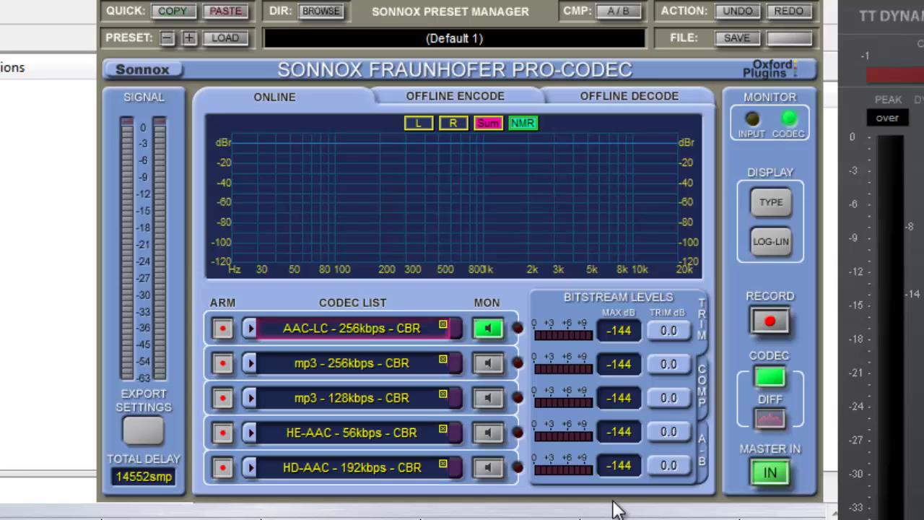
# Step: Show the A-B comparison panel with the A/B codec assignments hidden, and bring up the Sonnox options menu
pyautogui.click(702, 462)
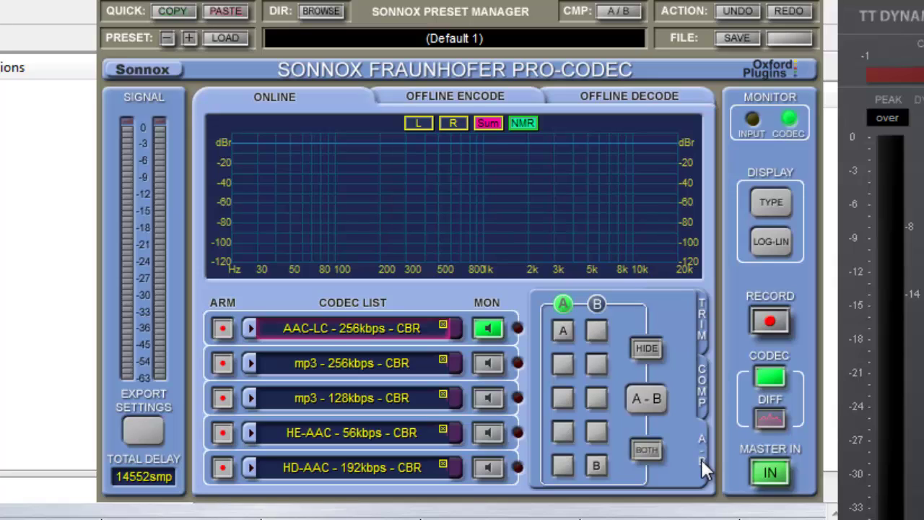
pyautogui.click(645, 348)
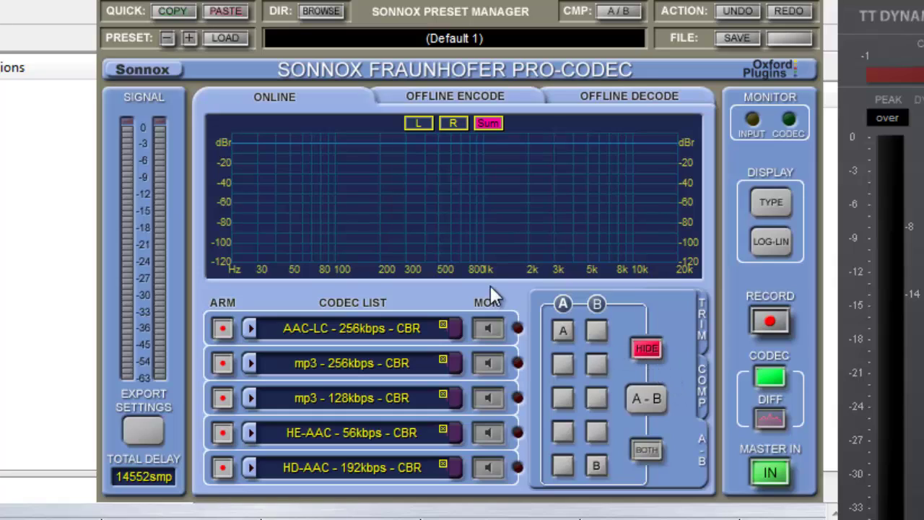
pyautogui.click(121, 69)
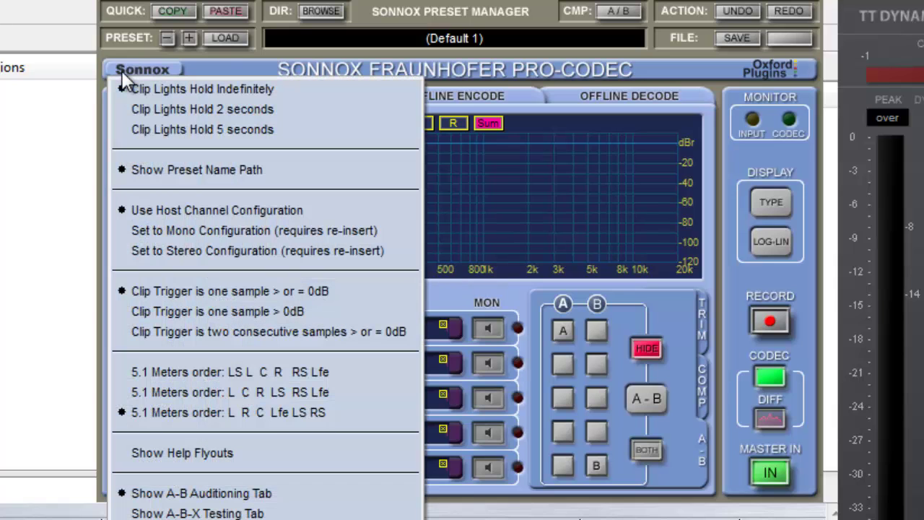
# Step: Enable A-B-X blind testing and, during playback, audition X, A (AAC-LC) and B (HD-AAC)
pyautogui.click(157, 514)
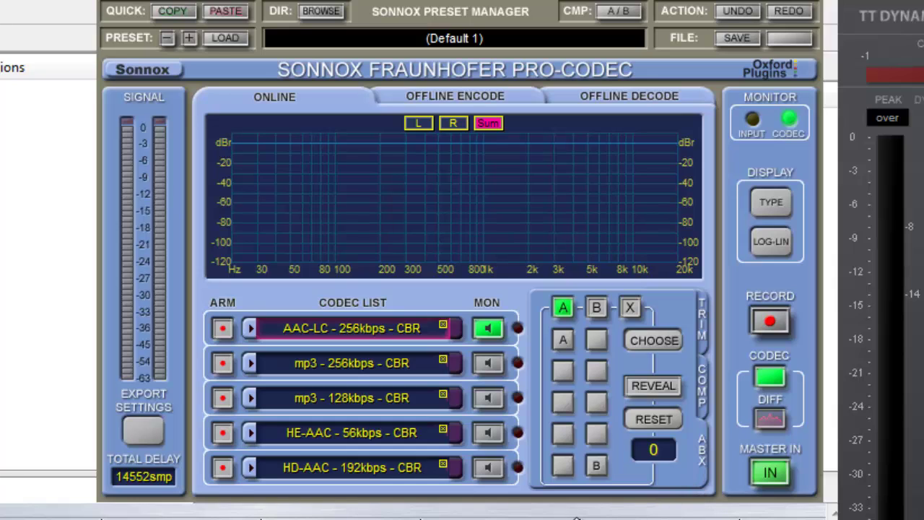
pyautogui.press('space')
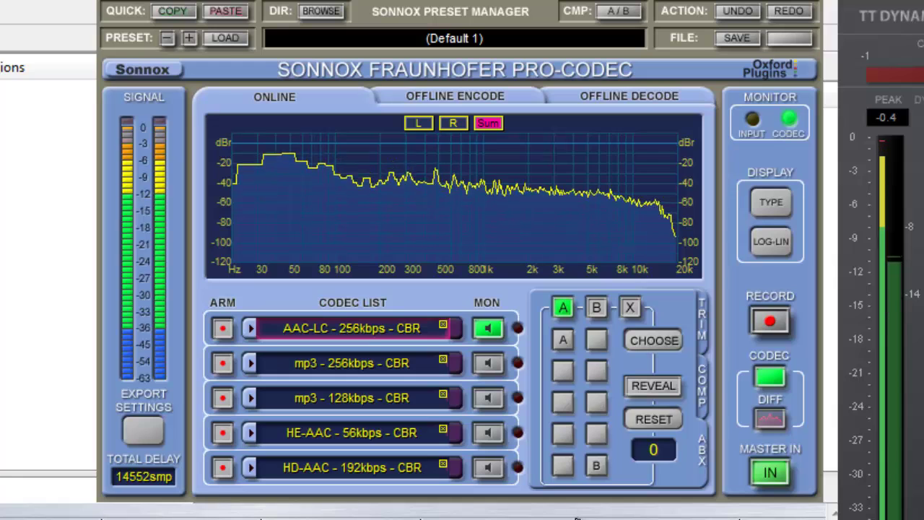
pyautogui.click(630, 307)
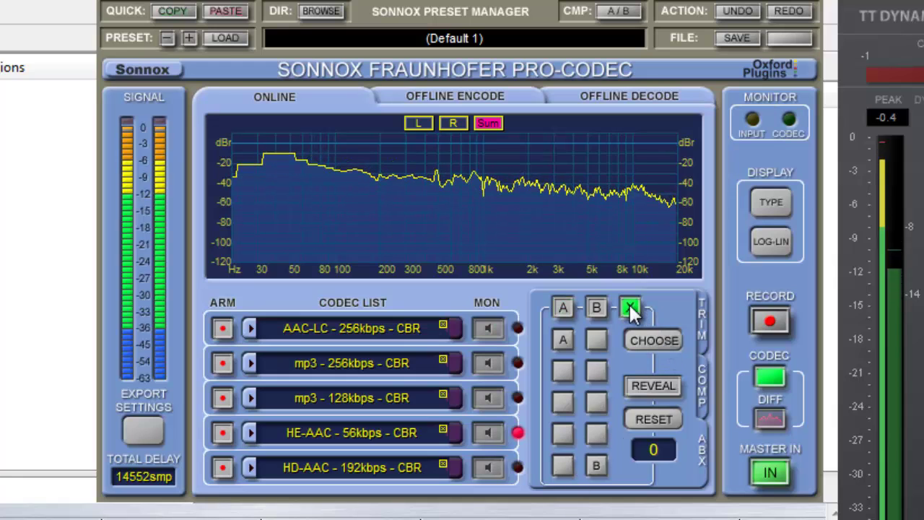
pyautogui.click(562, 307)
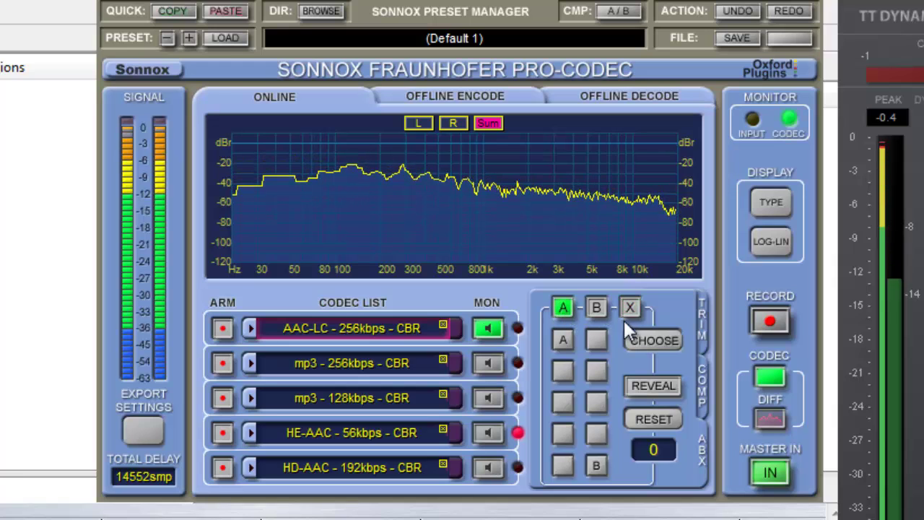
pyautogui.click(597, 307)
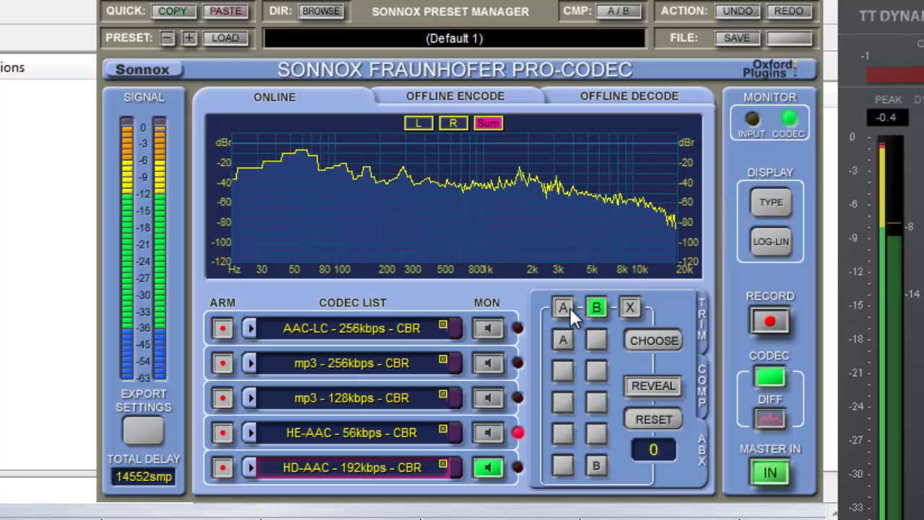
# Step: Record guesses for three blind trials, rechecking reference A between them
pyautogui.click(630, 307)
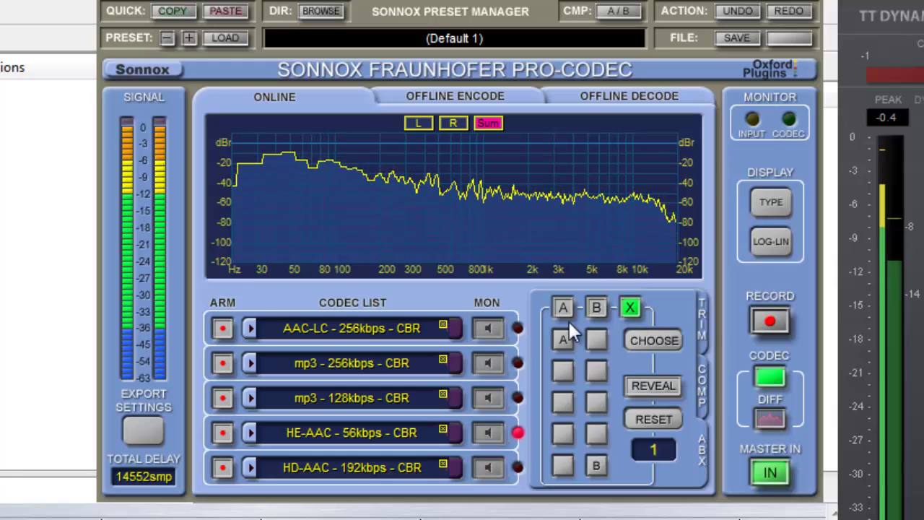
pyautogui.click(562, 307)
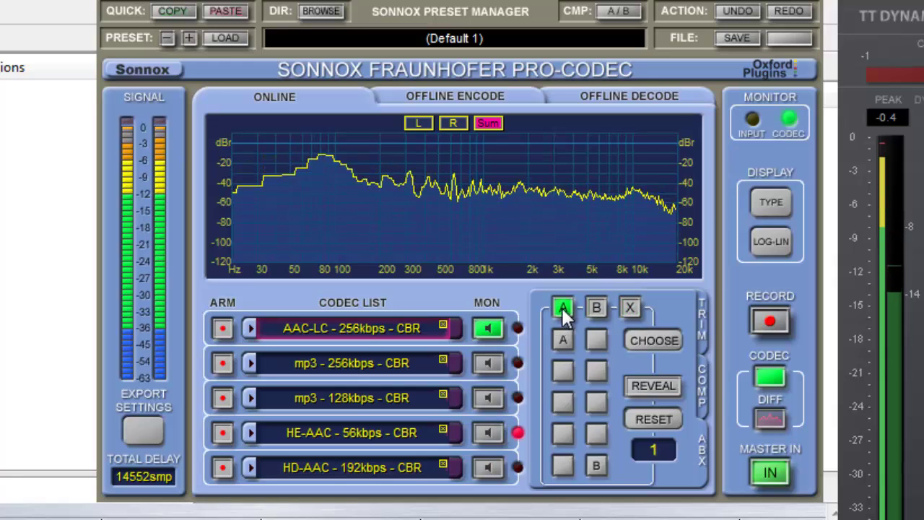
pyautogui.click(645, 336)
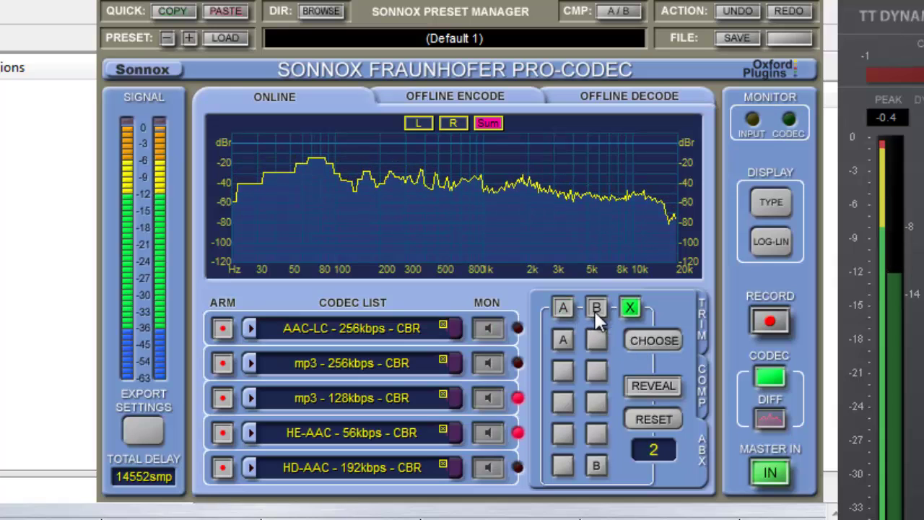
pyautogui.click(561, 307)
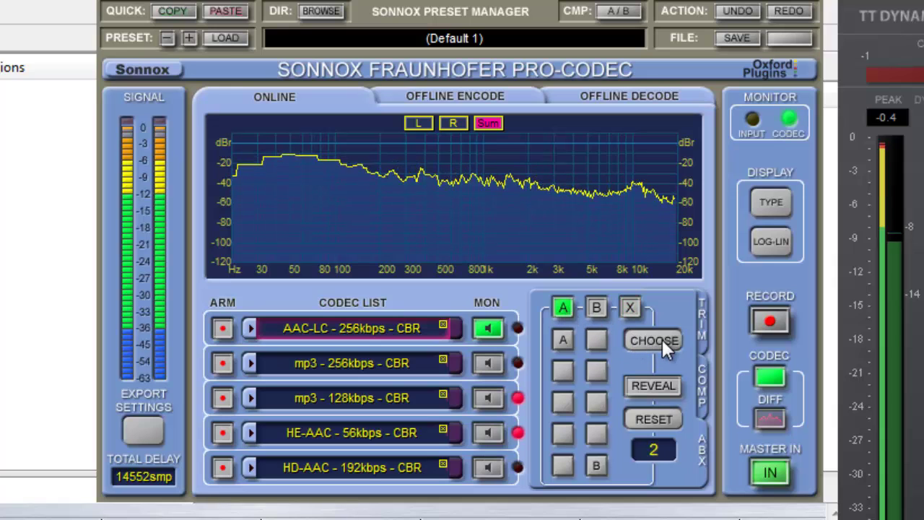
pyautogui.click(662, 339)
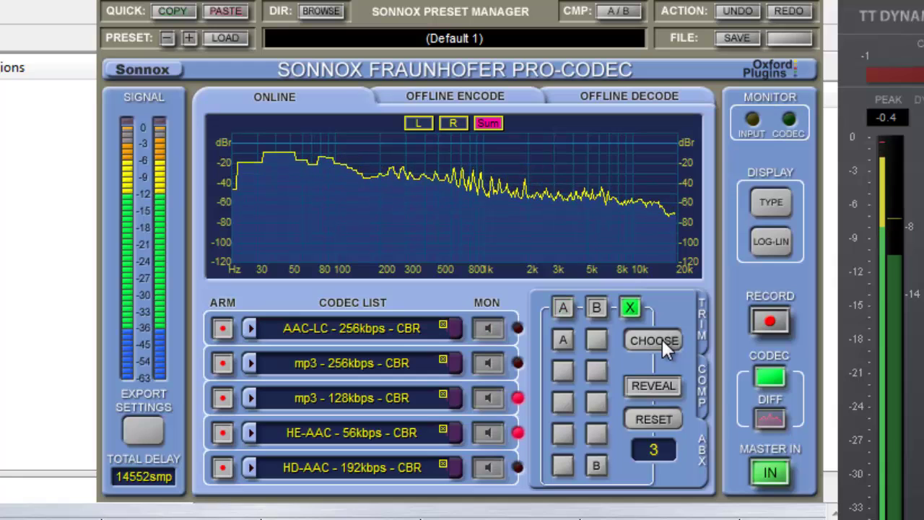
# Step: Reveal the blind ABX test score of 100%
pyautogui.click(654, 386)
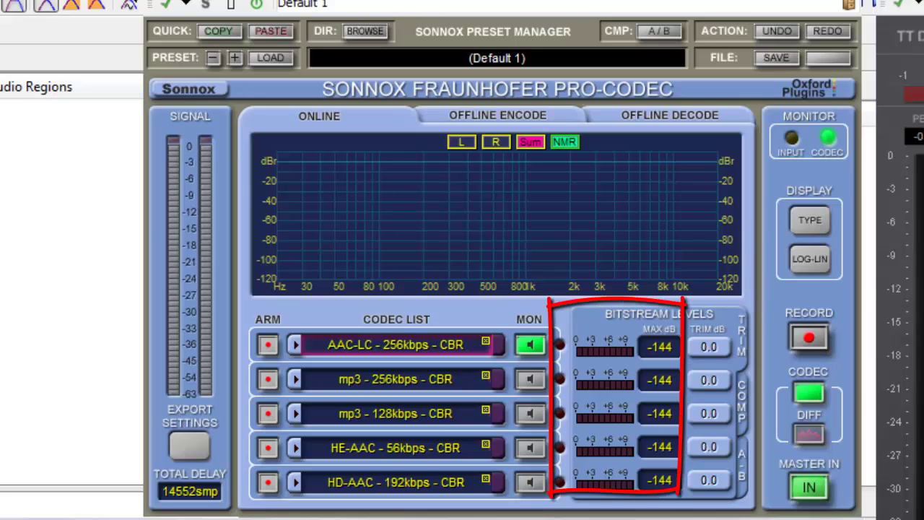
# Step: Start playback so the MAX dB readouts show each codec's peak level
pyautogui.press('space')
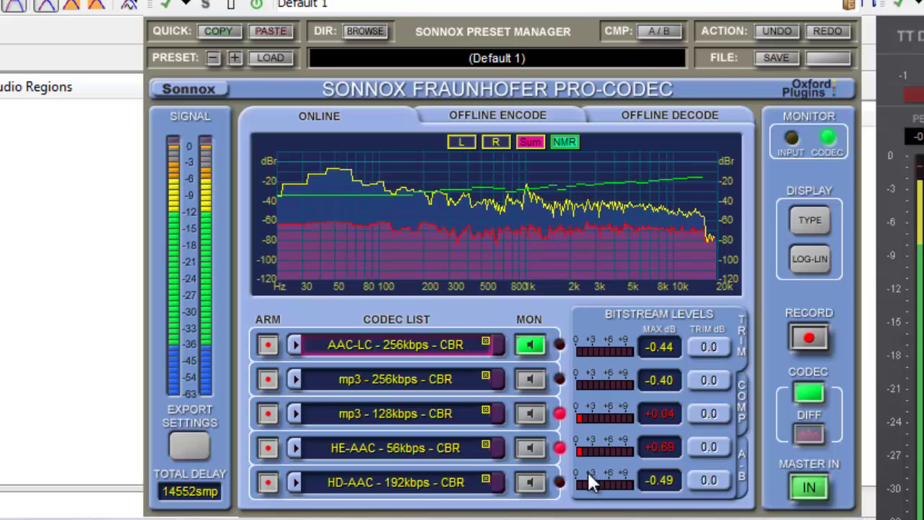
# Step: Adjust the HE-AAC 56kbps and mp3 128kbps trims, leaving every trim back at 0.0 dB
pyautogui.click(676, 449)
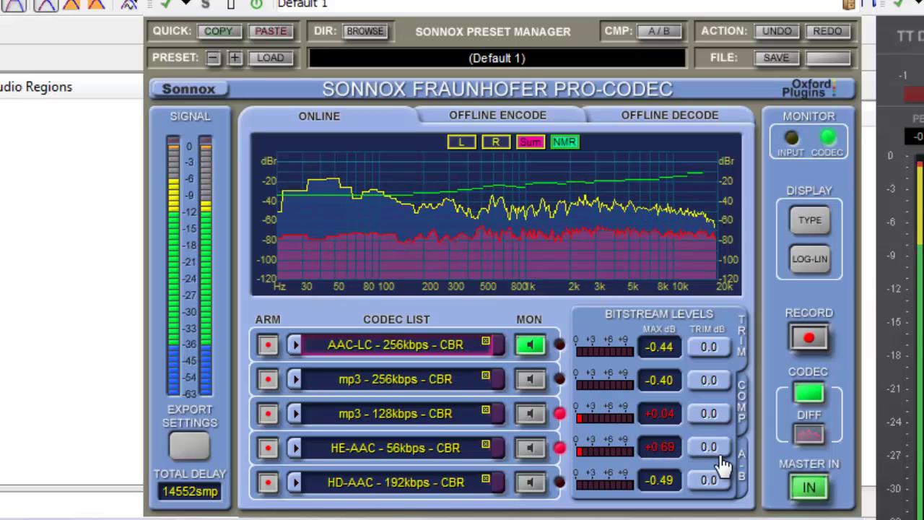
pyautogui.click(709, 421)
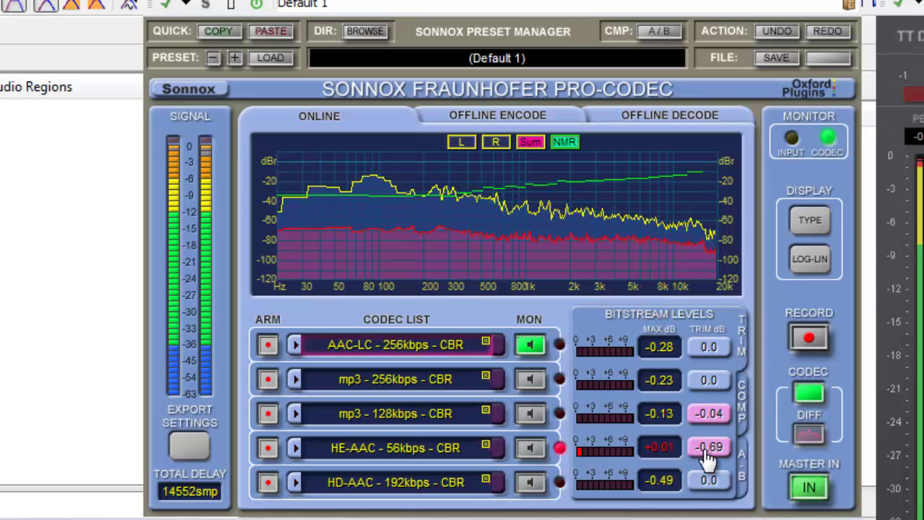
pyautogui.moveTo(710, 456); pyautogui.dragTo(699, 461)
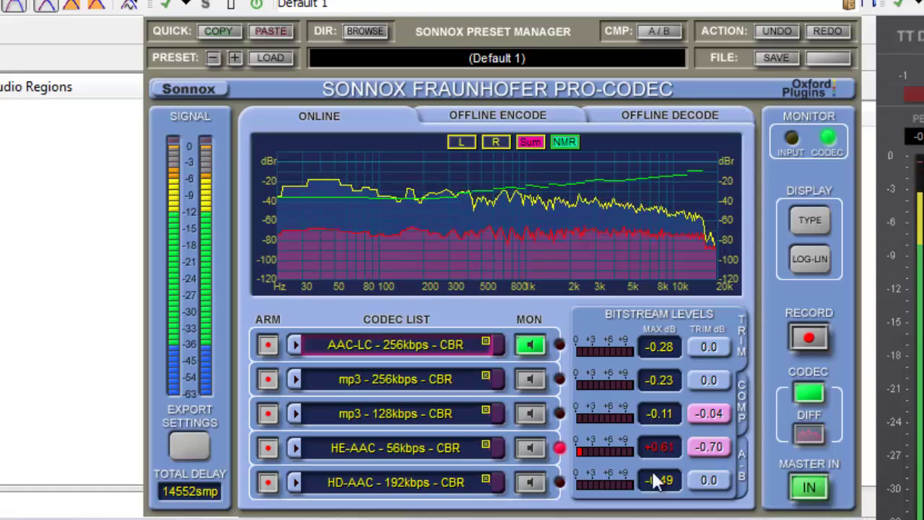
pyautogui.click(698, 448)
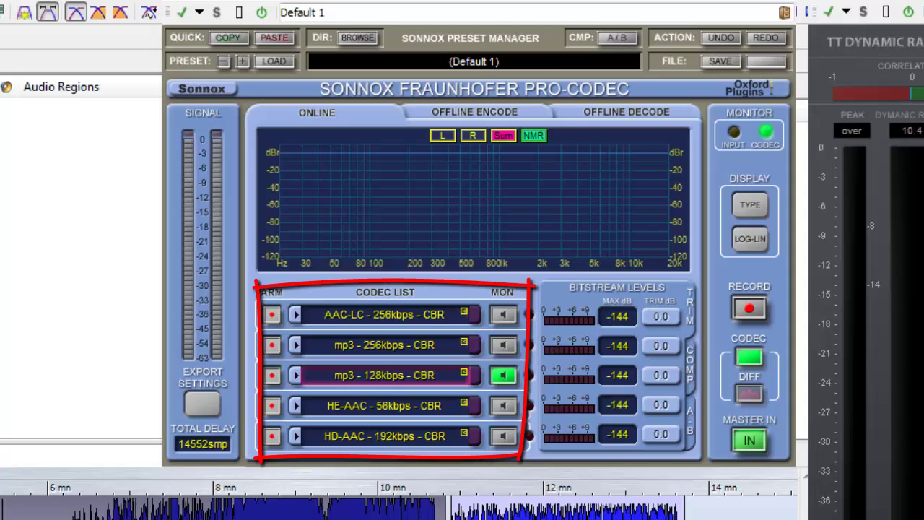
pyautogui.click(425, 313)
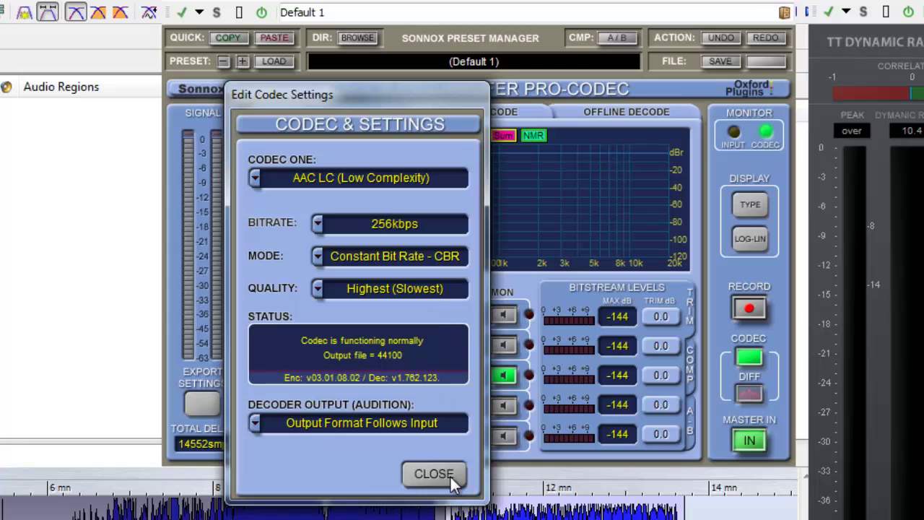
pyautogui.click(450, 475)
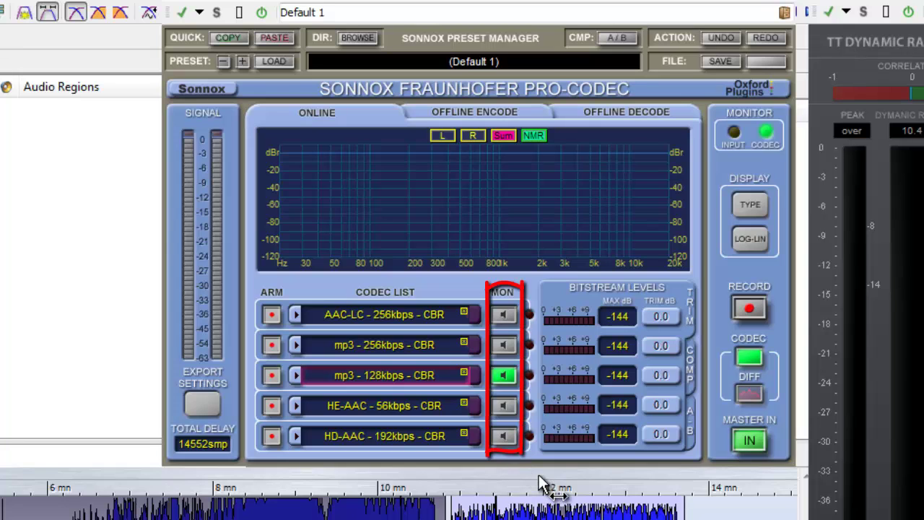
# Step: During playback, auto-trim AAC-LC -0.50, mp3 256 -0.62, mp3 128 -1.86, HE-AAC -3.11 dB
pyautogui.press('space')
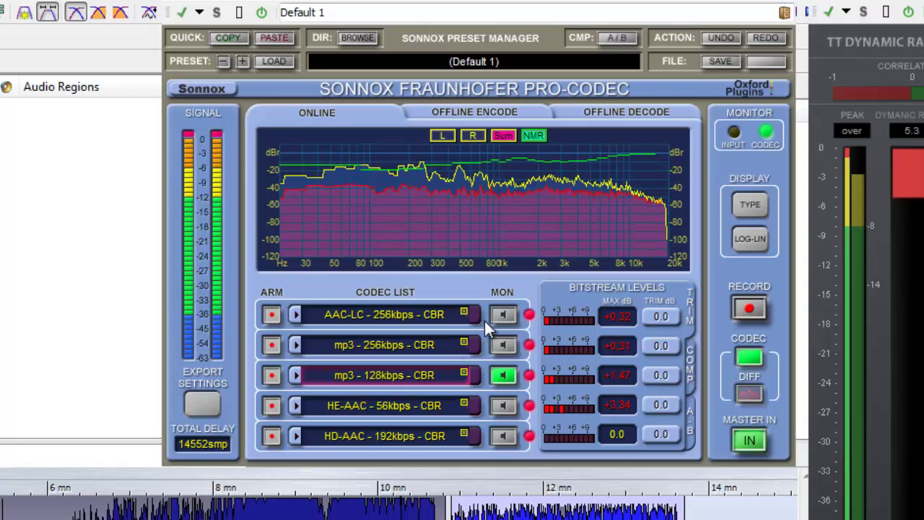
pyautogui.click(650, 322)
pyautogui.click(654, 346)
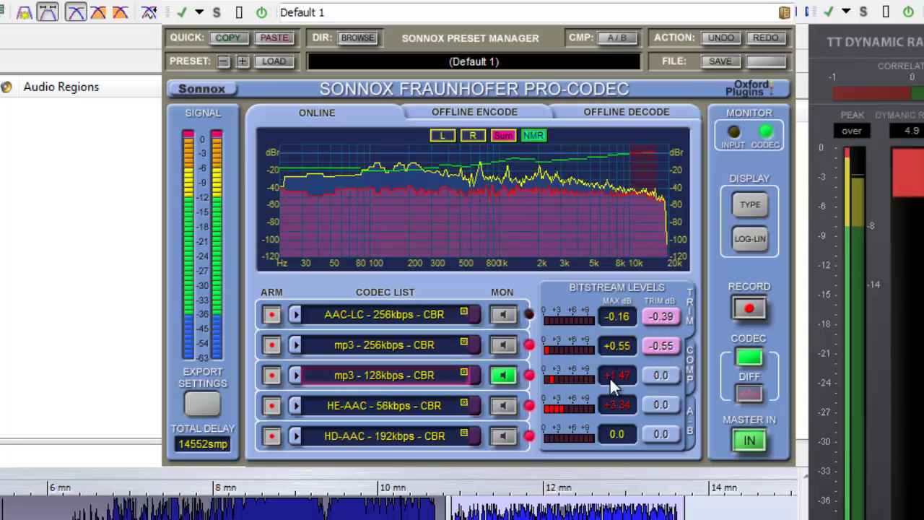
pyautogui.click(655, 376)
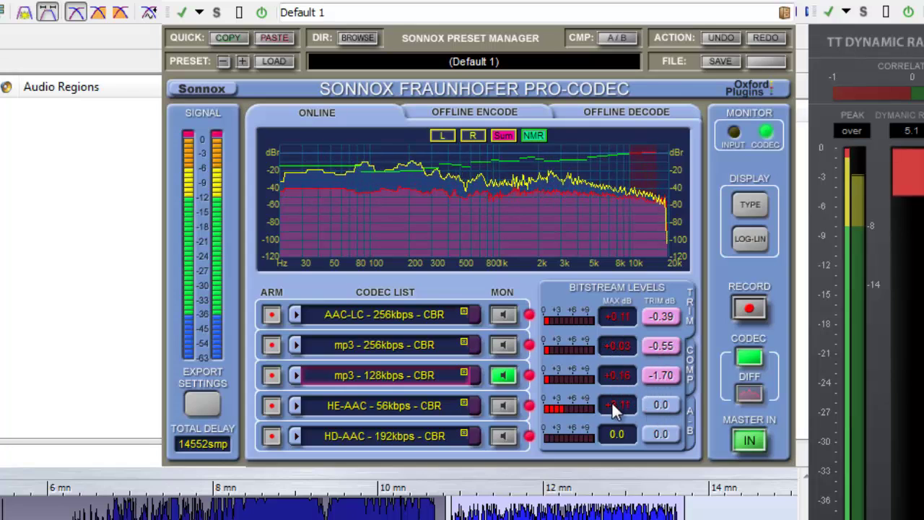
pyautogui.click(657, 405)
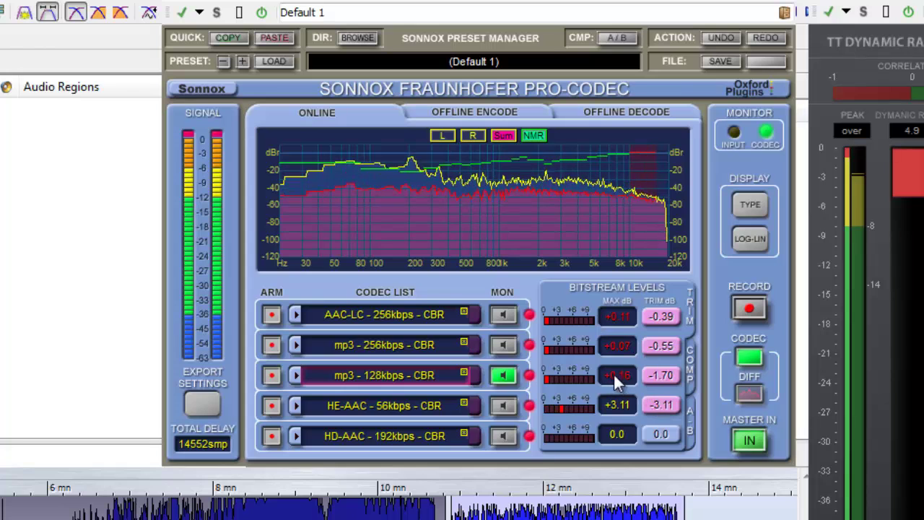
pyautogui.click(662, 380)
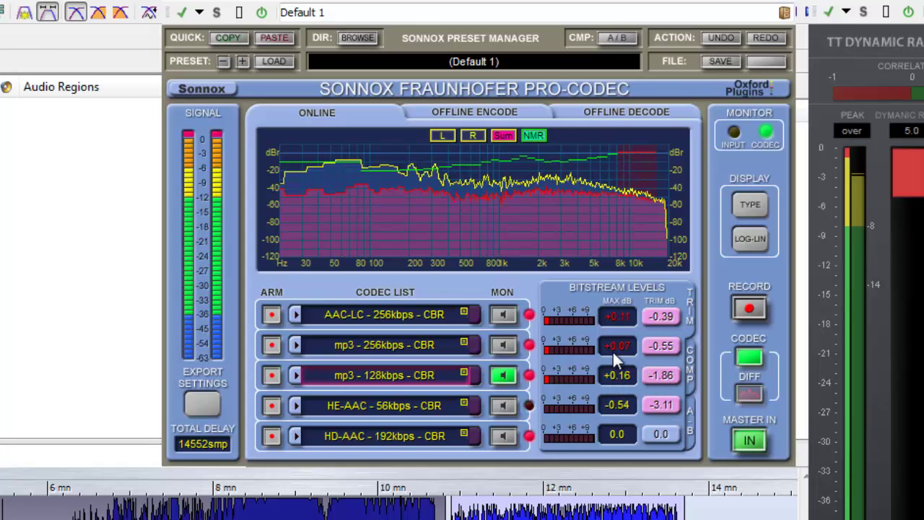
pyautogui.click(650, 348)
pyautogui.click(657, 318)
pyautogui.press('space')
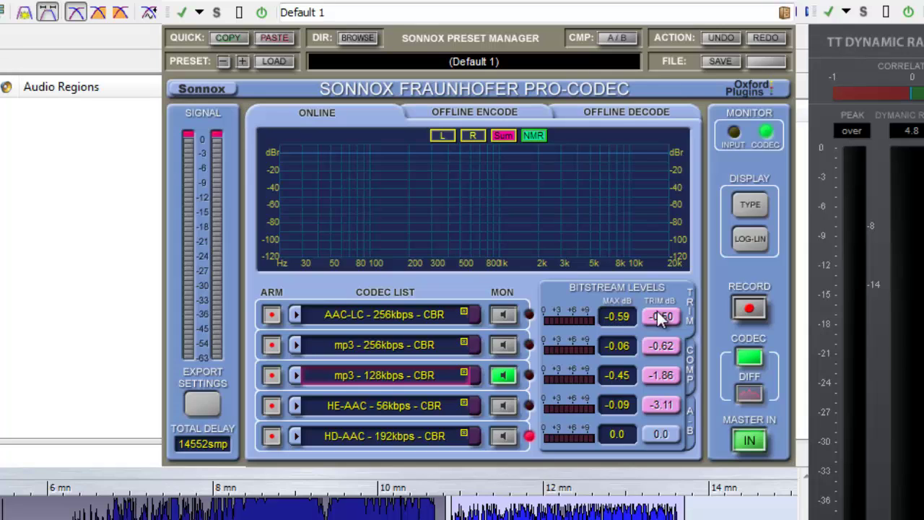
# Step: Play the audio and switch monitoring among HE-AAC 56kbps, mp3 256kbps and mp3 128kbps, ending on mp3 128kbps
pyautogui.click(501, 407)
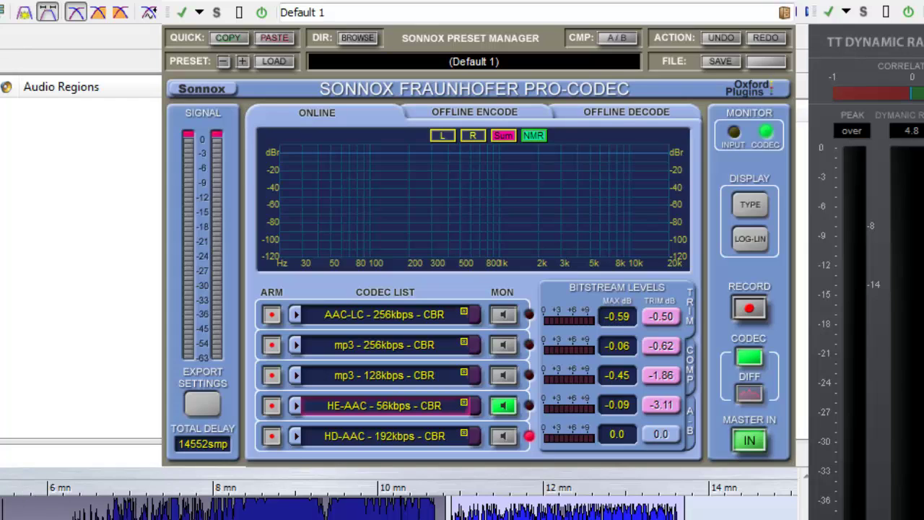
pyautogui.press('space')
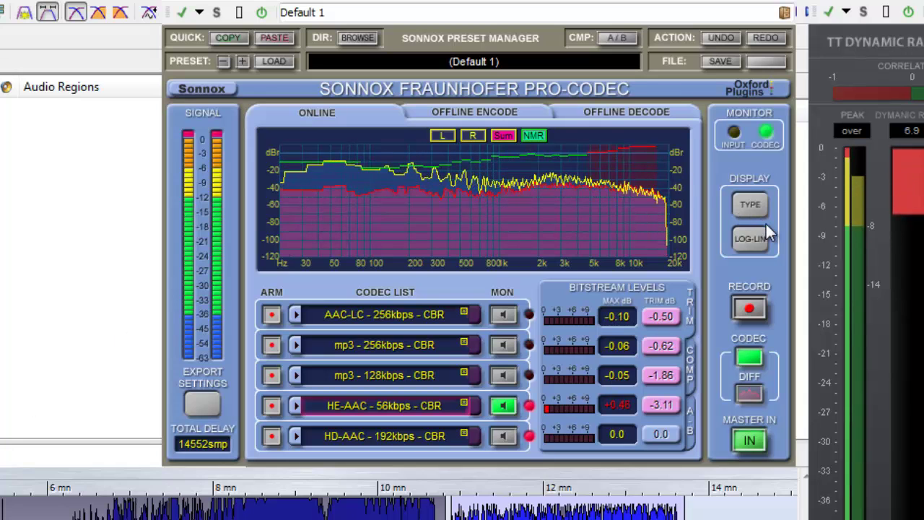
pyautogui.click(504, 376)
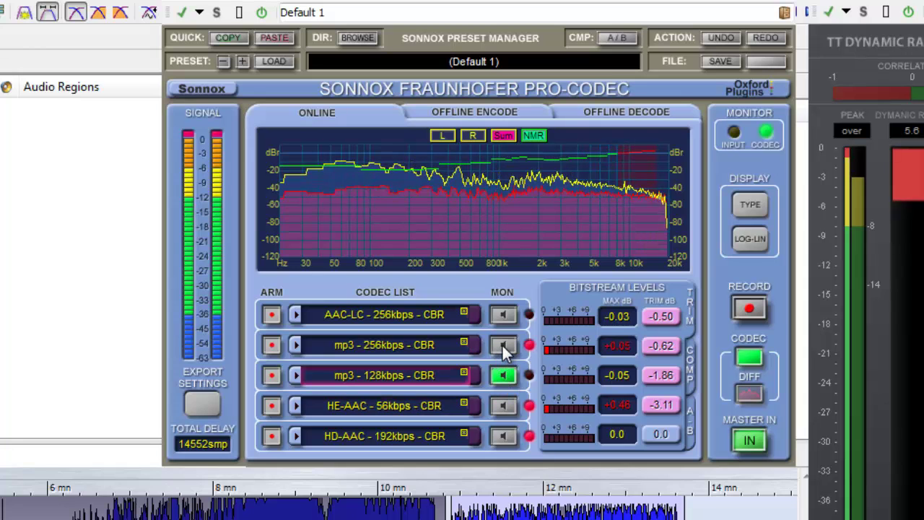
pyautogui.click(502, 345)
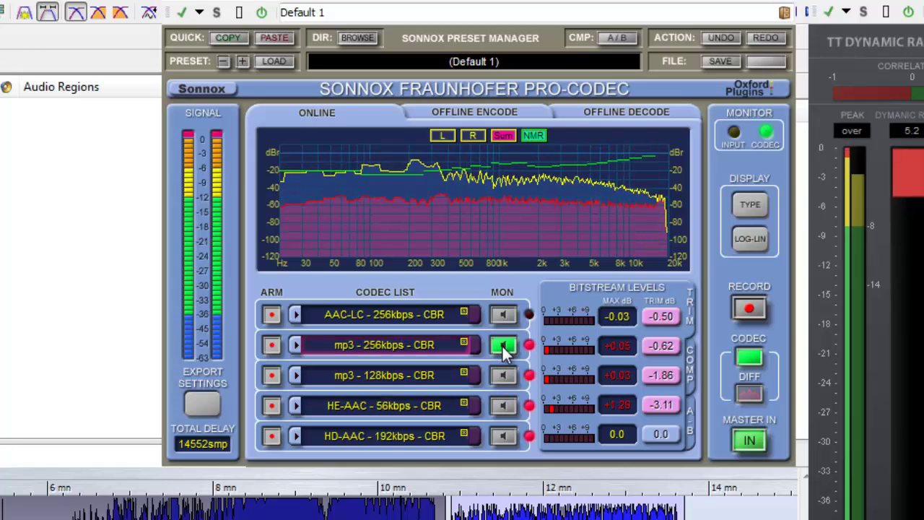
pyautogui.click(505, 406)
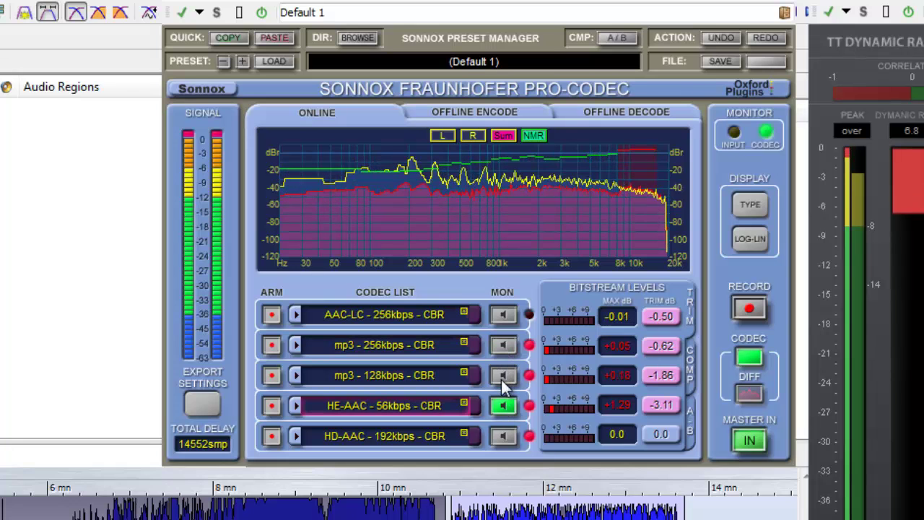
pyautogui.click(504, 377)
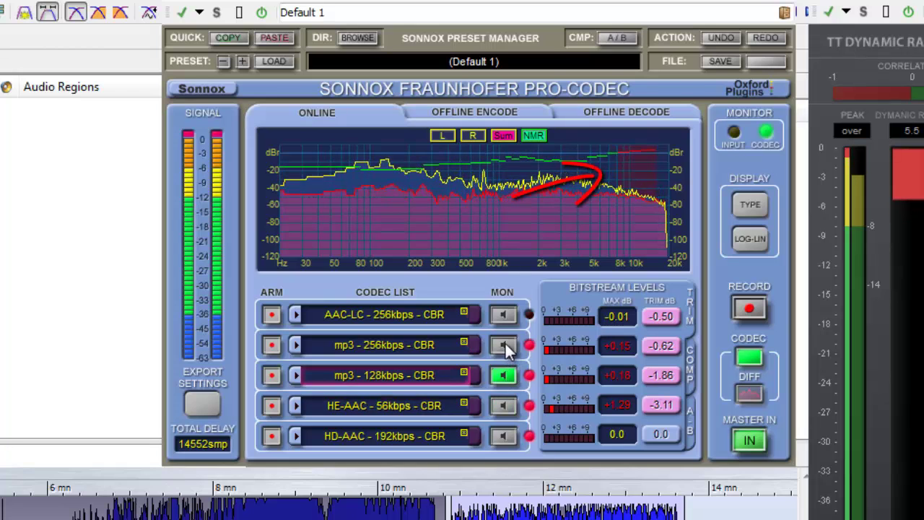
pyautogui.click(506, 343)
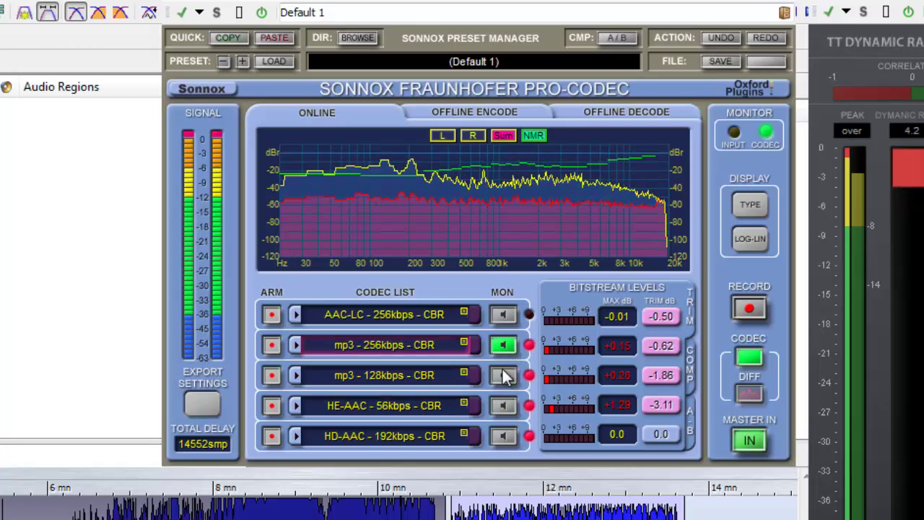
pyautogui.click(505, 372)
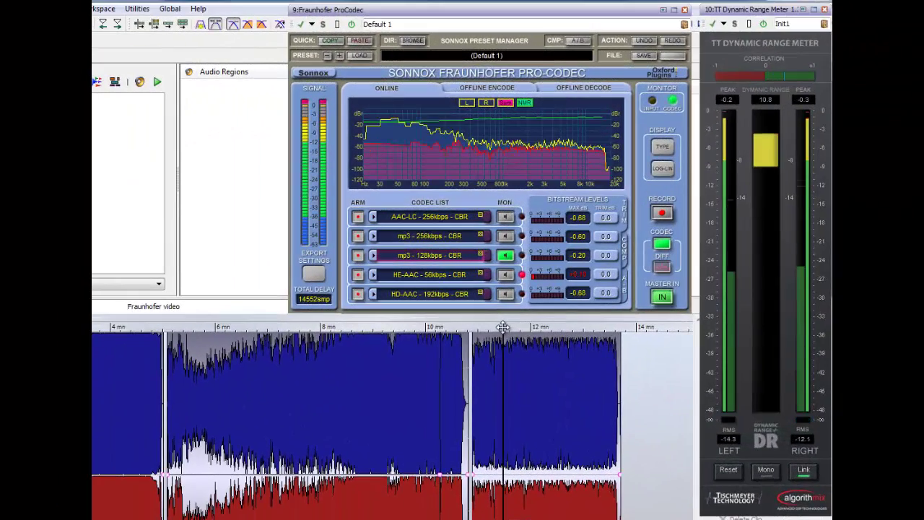
# Step: Compare the difference signal, codec output and bypassed original input
pyautogui.click(663, 268)
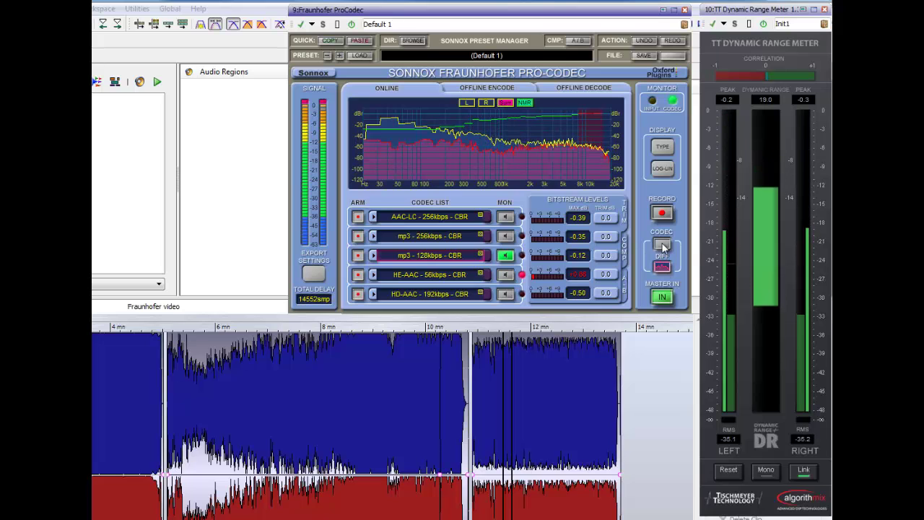
pyautogui.click(663, 247)
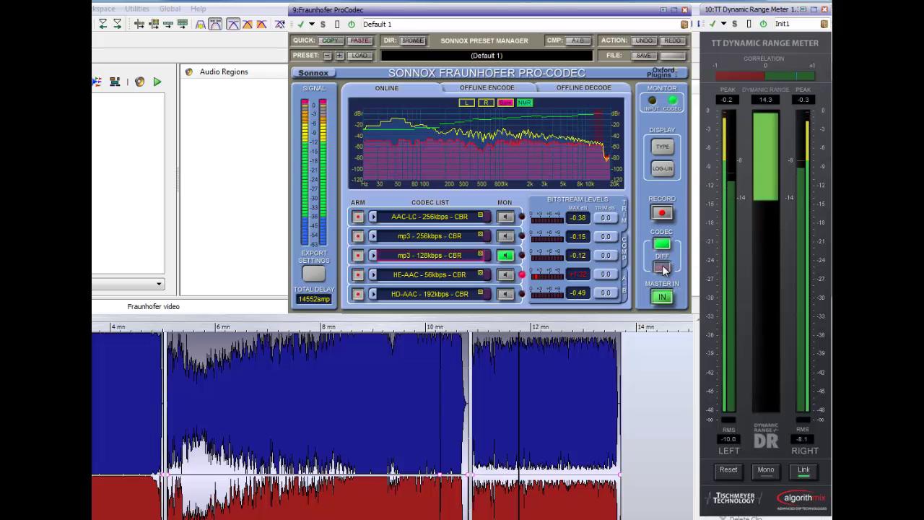
pyautogui.click(663, 265)
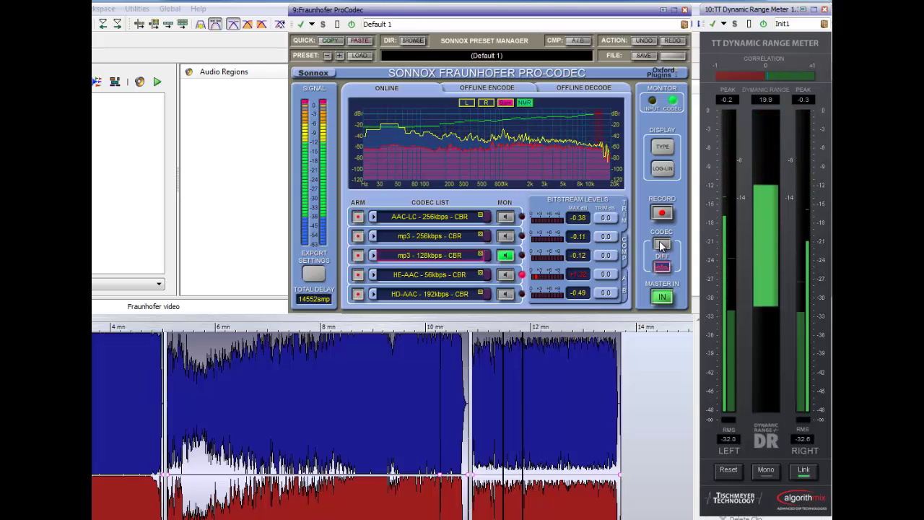
pyautogui.click(663, 245)
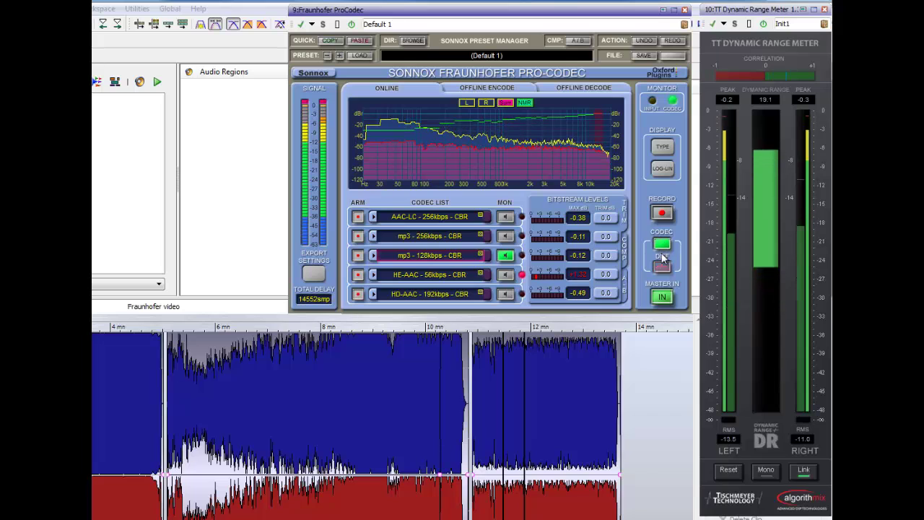
pyautogui.click(664, 298)
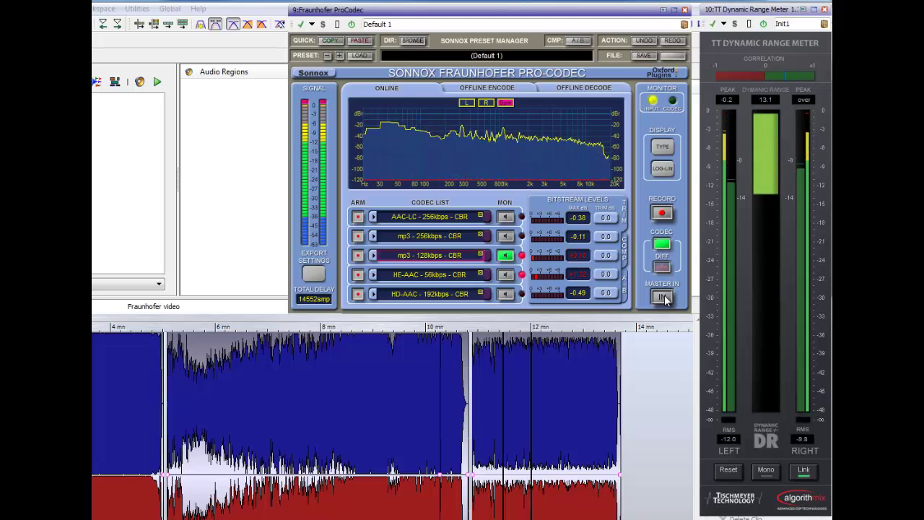
pyautogui.click(664, 298)
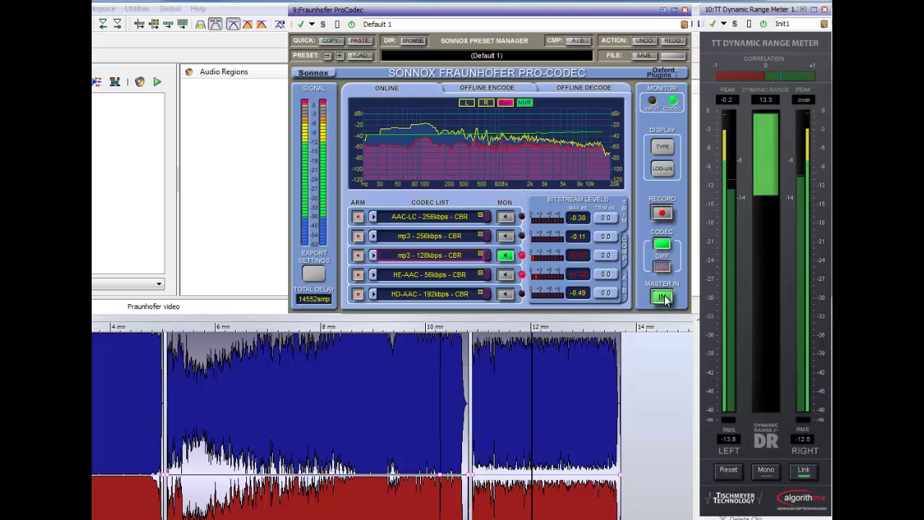
# Step: Hear all five codecs' difference signals, then return to mp3 128kbps output with processing bypassed
pyautogui.click(506, 218)
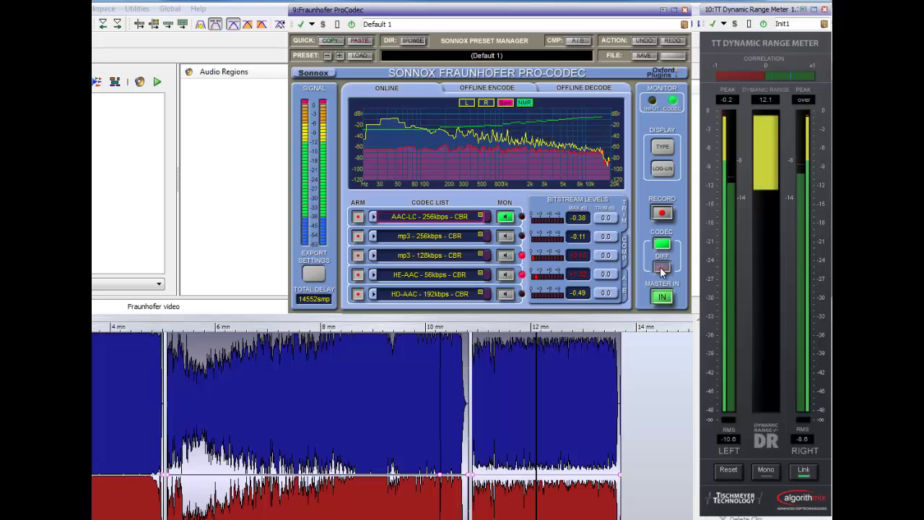
pyautogui.click(661, 269)
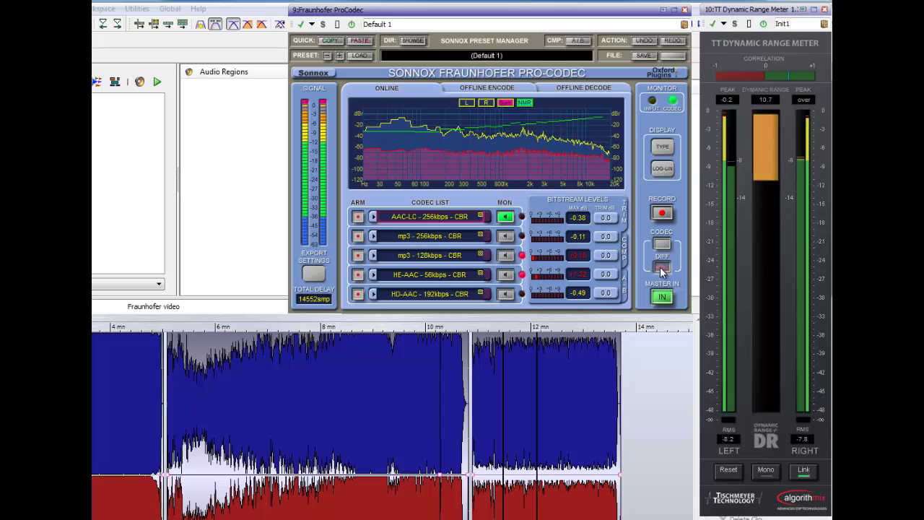
pyautogui.click(507, 237)
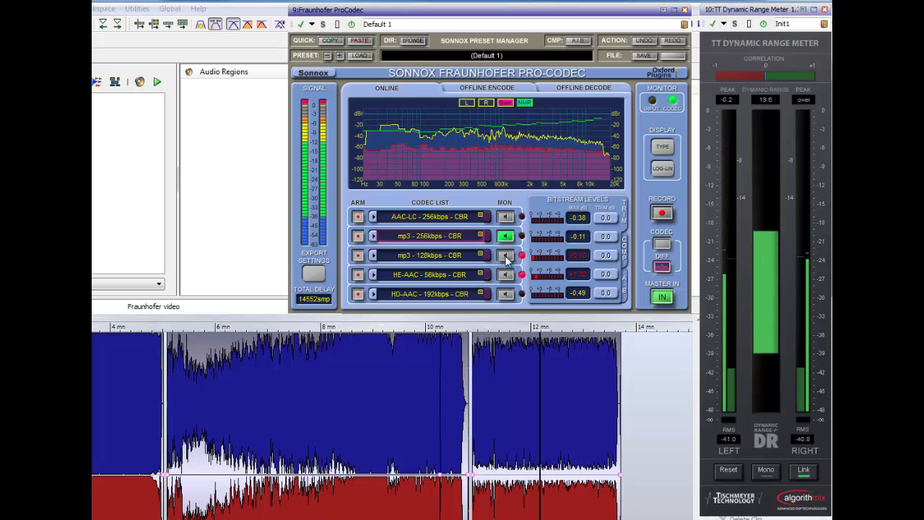
pyautogui.click(507, 257)
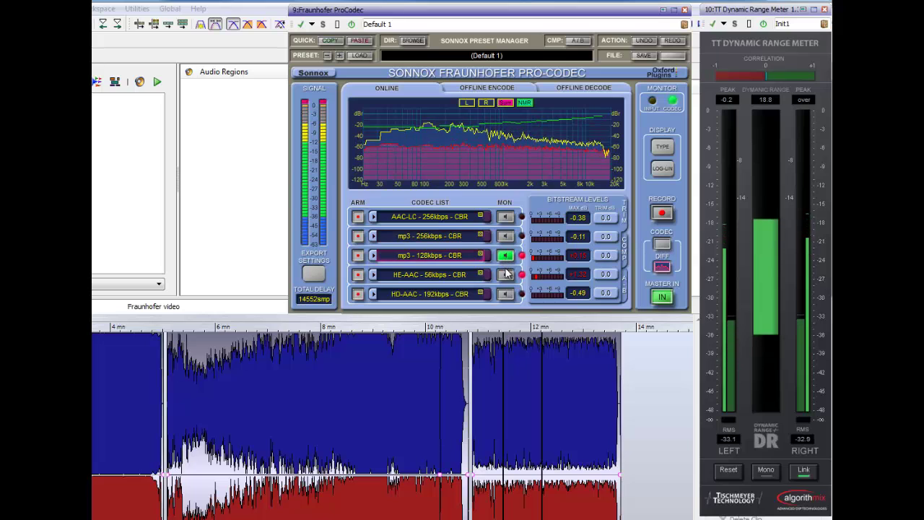
pyautogui.click(507, 274)
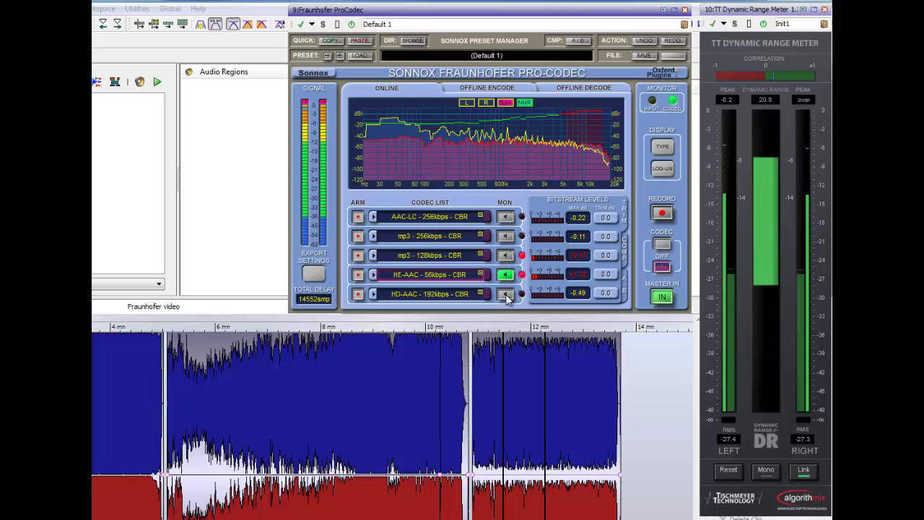
pyautogui.click(507, 295)
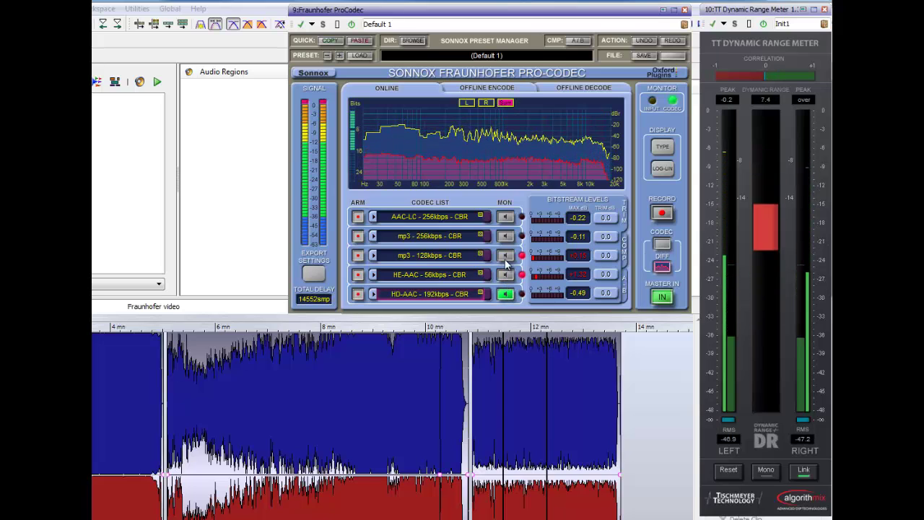
pyautogui.click(506, 255)
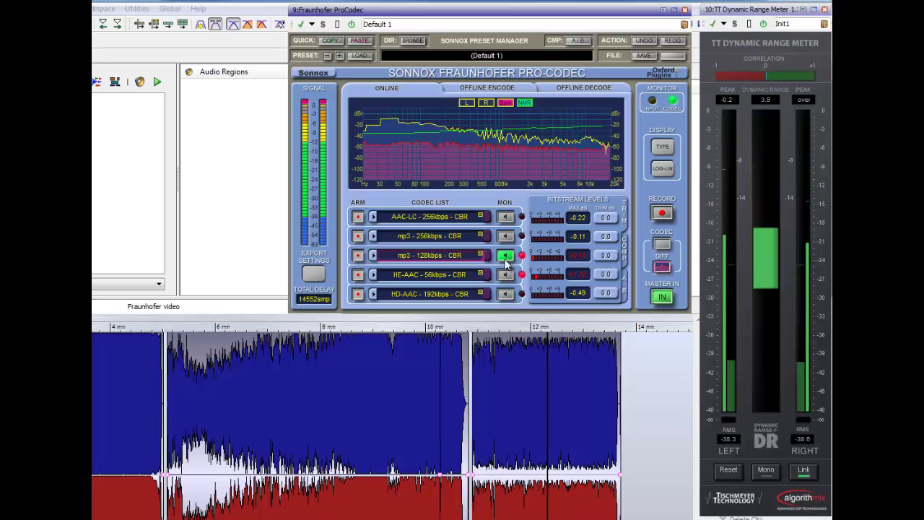
pyautogui.click(663, 248)
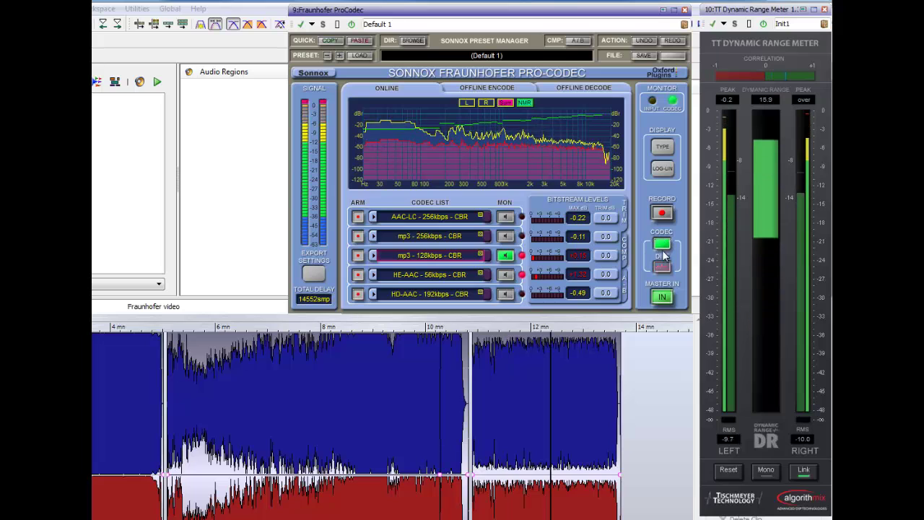
pyautogui.click(662, 297)
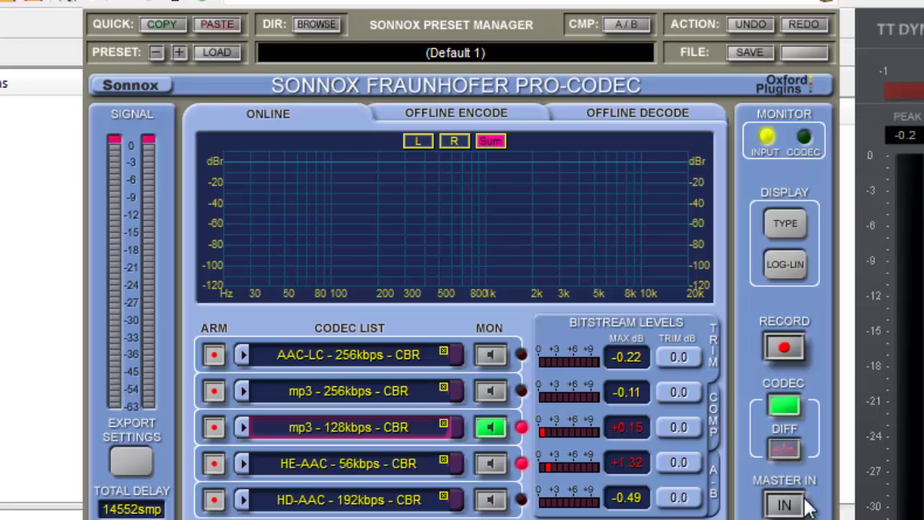
# Step: Switch the codec meters to bitrate compression, showing HE-AAC 56kbps near 1:32 and 256kbps near 1:8
pyautogui.click(714, 428)
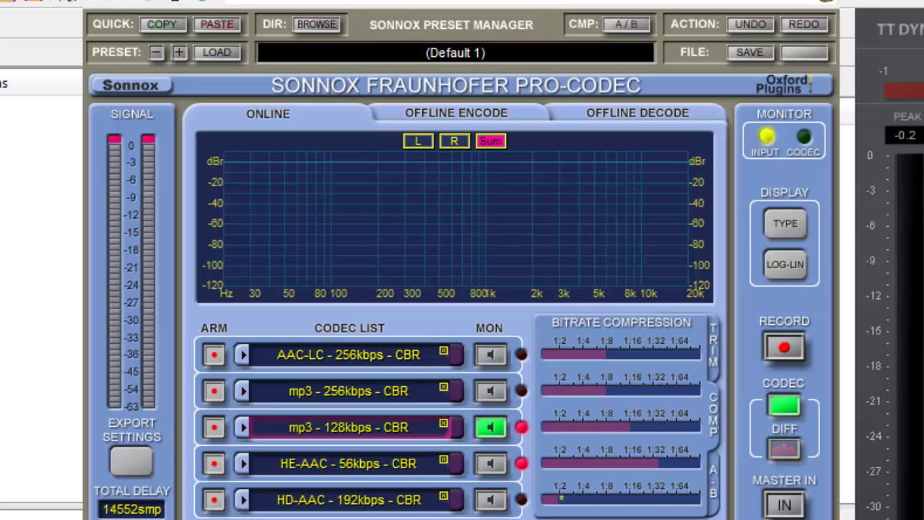
# Step: Review the AAC-LC 256kbps codec settings, then return the meters to bitstream levels and trim values
pyautogui.click(265, 356)
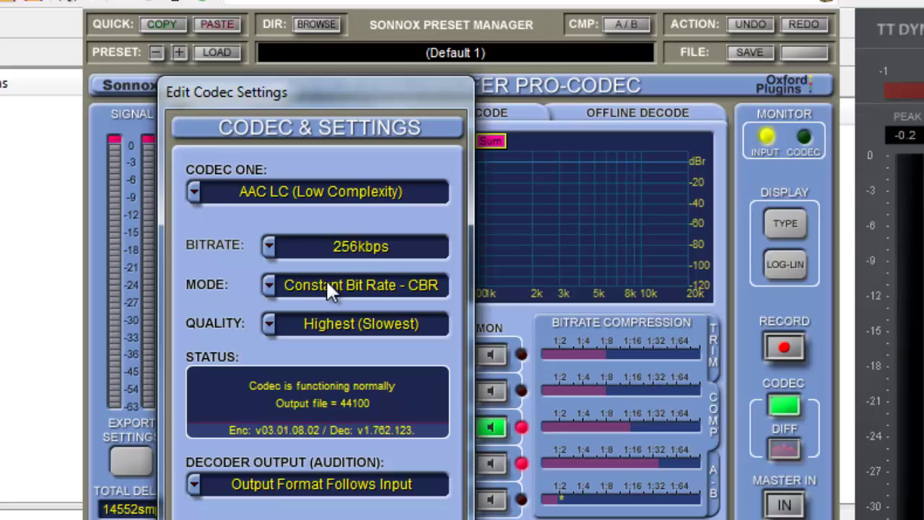
pyautogui.click(416, 514)
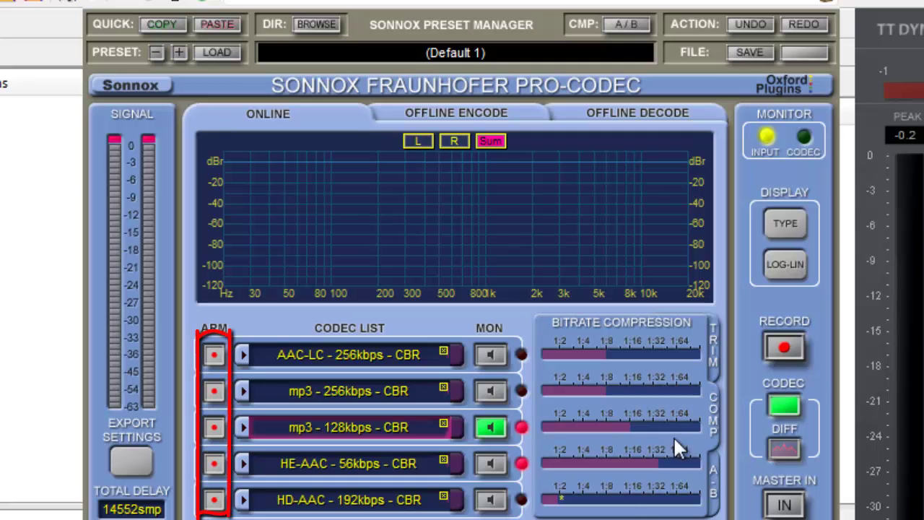
pyautogui.click(715, 356)
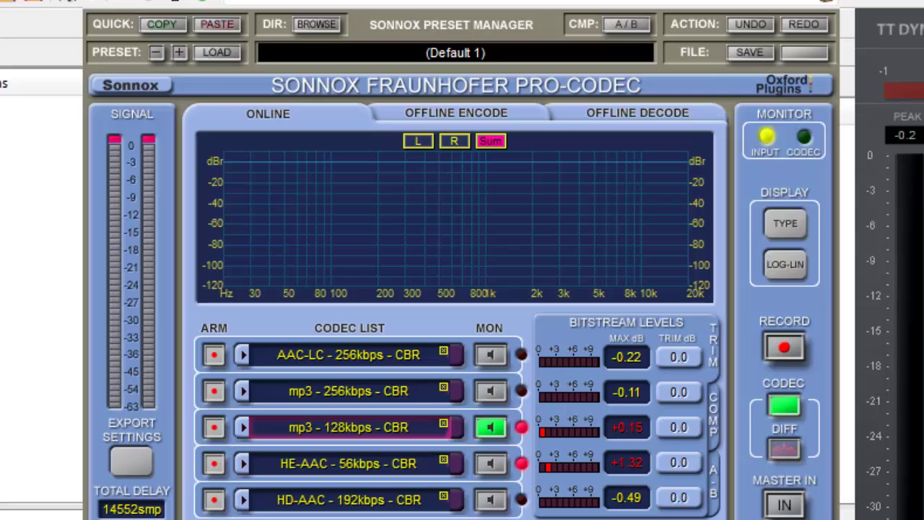
# Step: View the offline encode page, then the offline decode page set to 24-bit WAV output
pyautogui.click(462, 117)
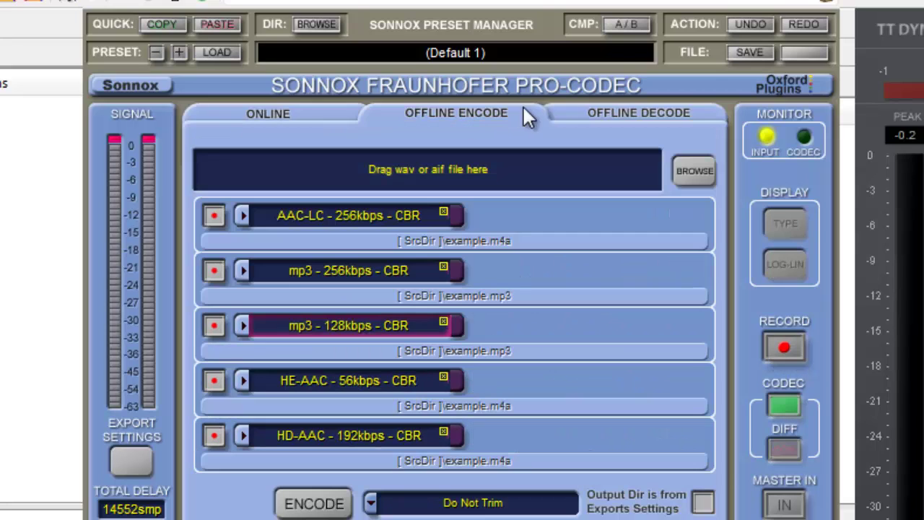
pyautogui.click(619, 113)
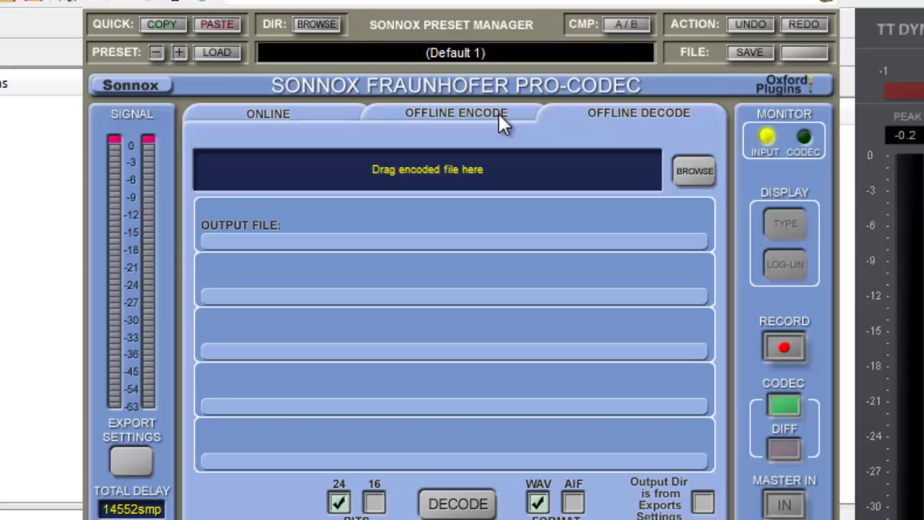
# Step: Go back to the online page with the analyser and five codecs' bitstream levels
pyautogui.click(233, 123)
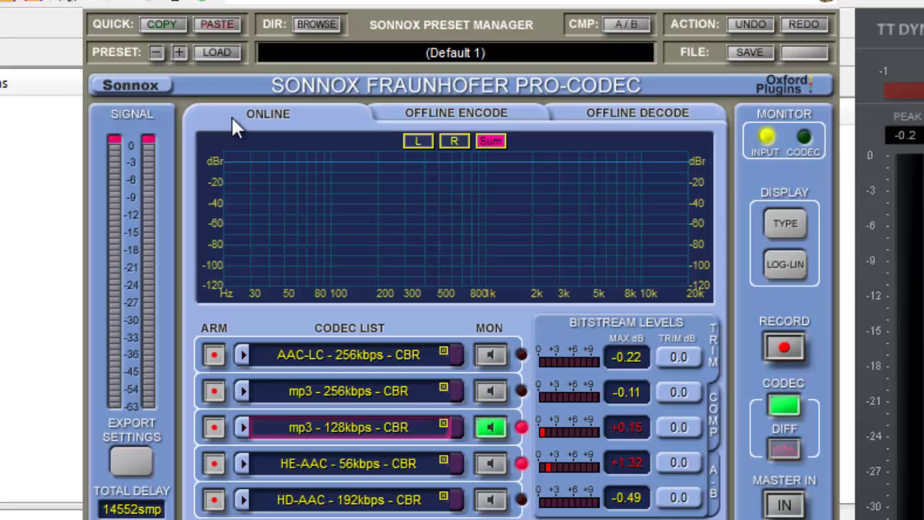